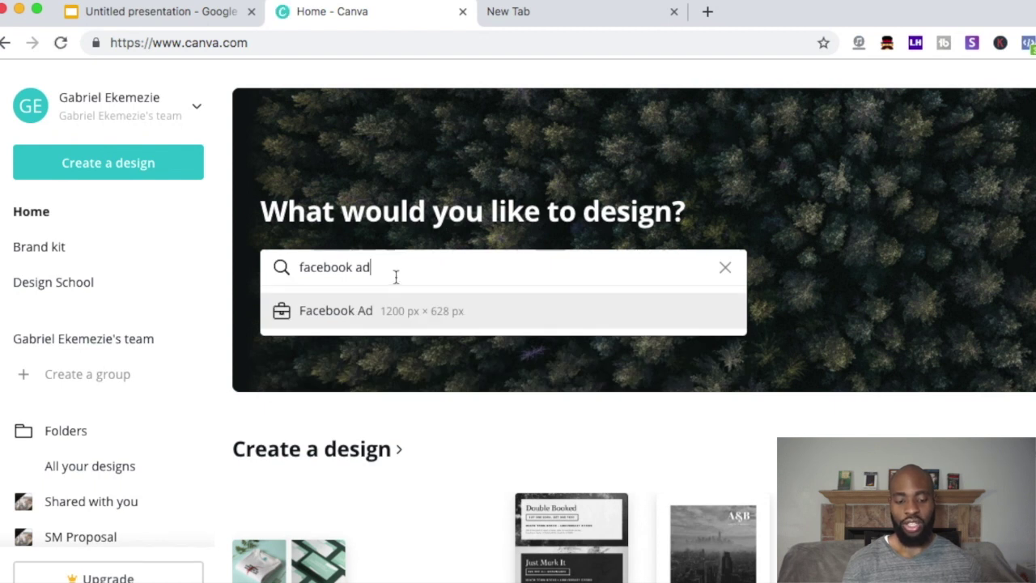
Create a new Facebook Ad design (1200 px × 628 px) and apply the Bijou Pizza Place template.
{"action": "key", "text": "Return"}
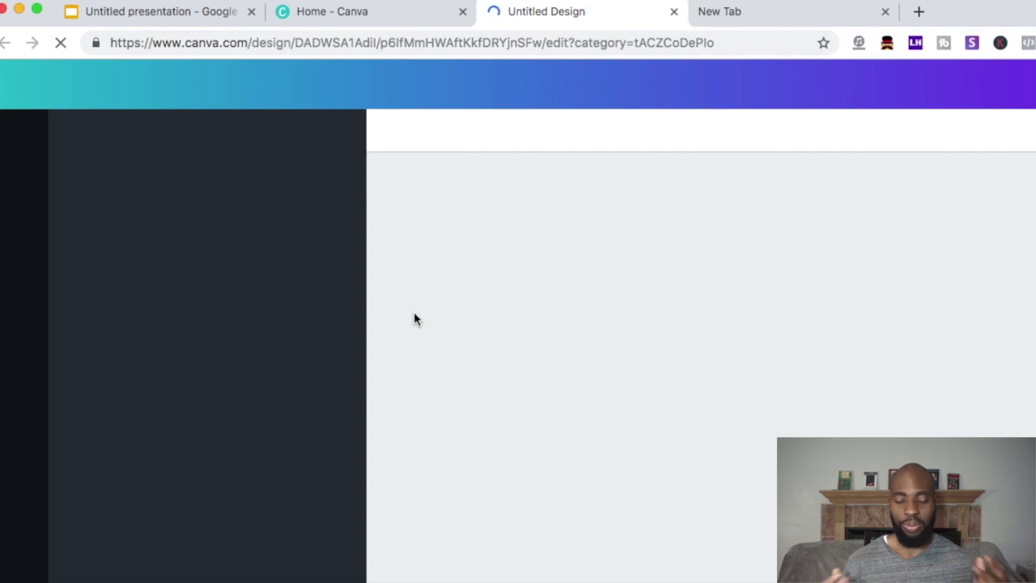
{"action": "scroll", "coordinate": [208, 543], "scroll_direction": "up", "scroll_amount": 2}
{"action": "scroll", "coordinate": [219, 339], "scroll_direction": "up", "scroll_amount": 4}
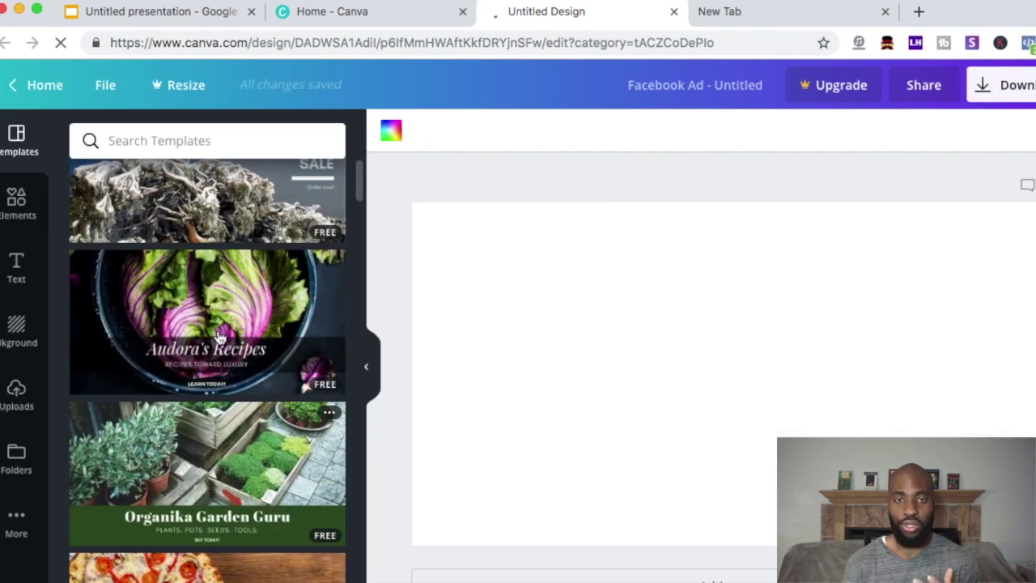
{"action": "scroll", "coordinate": [218, 339], "scroll_direction": "down", "scroll_amount": 5}
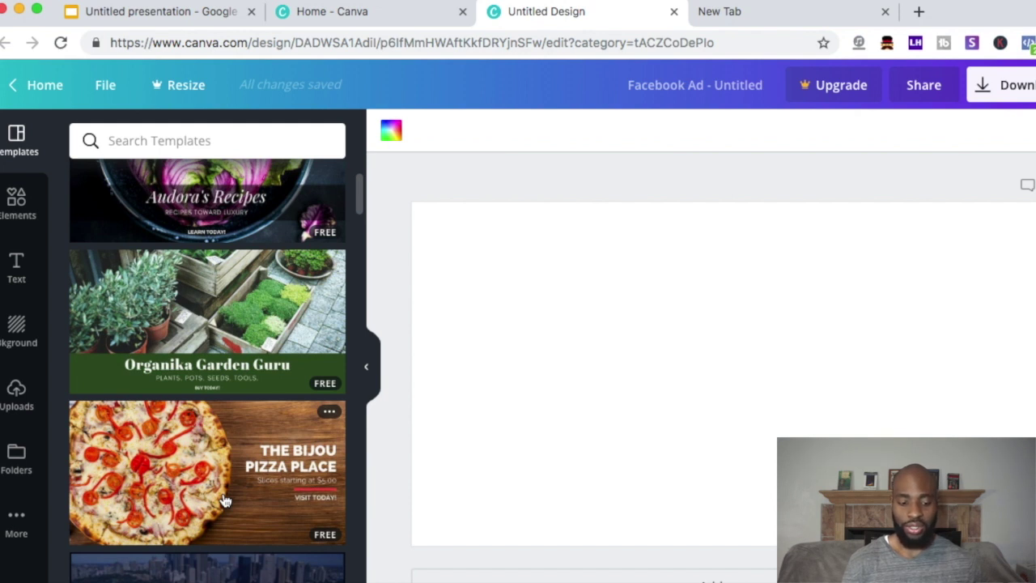
{"action": "left_click", "coordinate": [224, 500]}
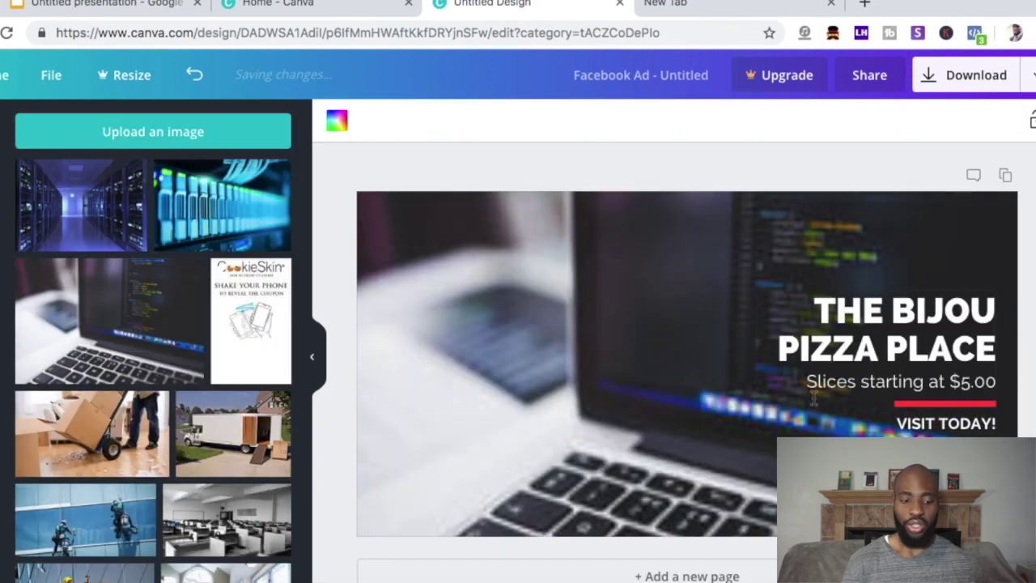
Replace the headline "THE BIJOU PIZZA PLACE" with "FREE IT COURSE".
{"action": "left_click", "coordinate": [973, 298]}
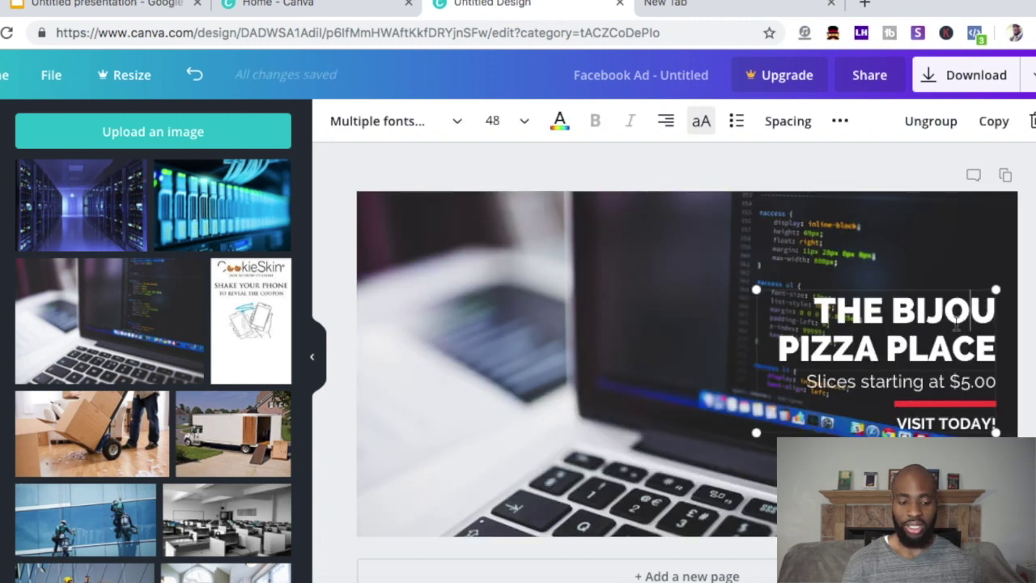
{"action": "triple_click", "coordinate": [956, 320]}
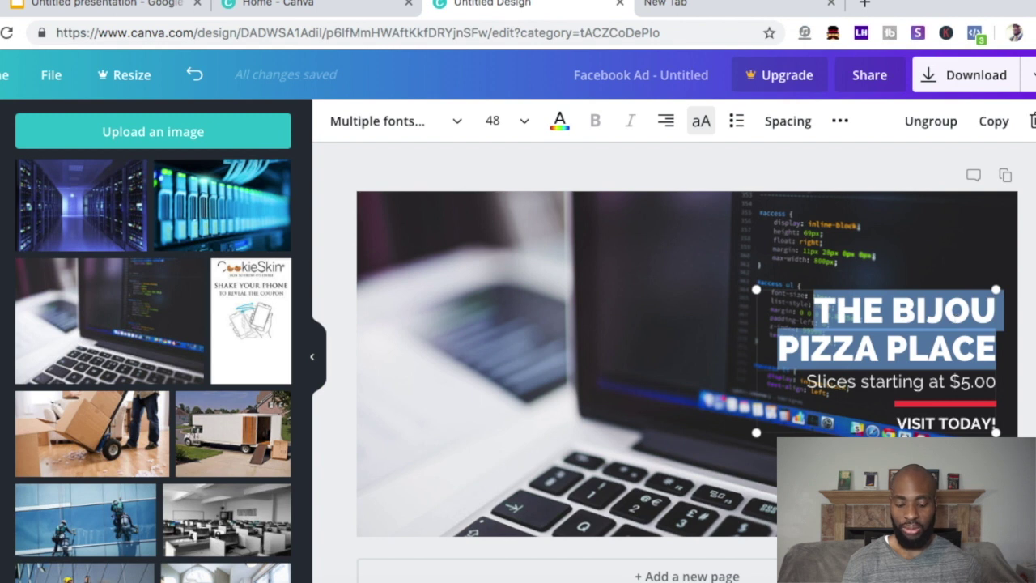
{"action": "type", "text": "E"}
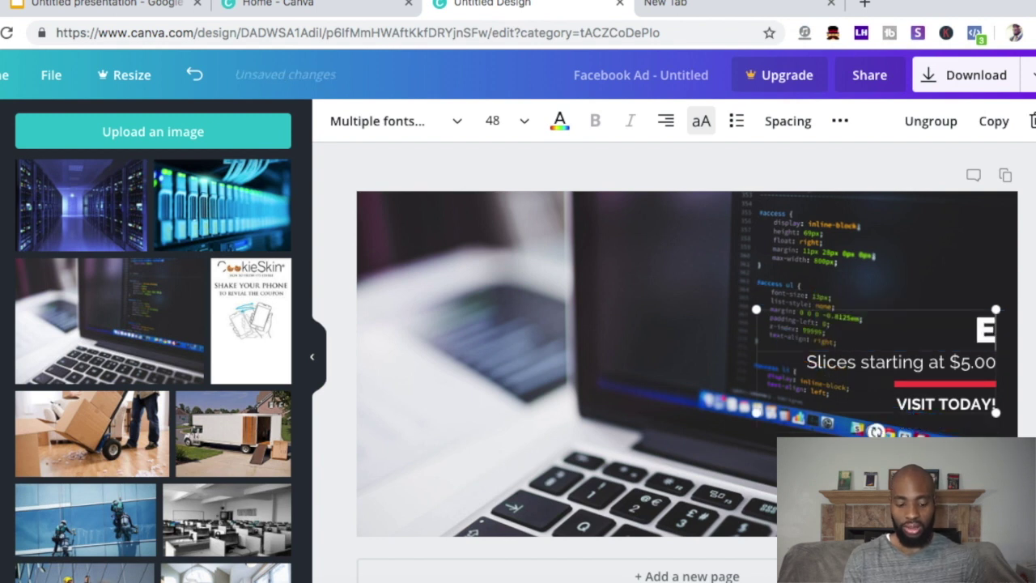
{"action": "key", "text": "BackSpace"}
{"action": "type", "text": "FREE IT COURSE"}
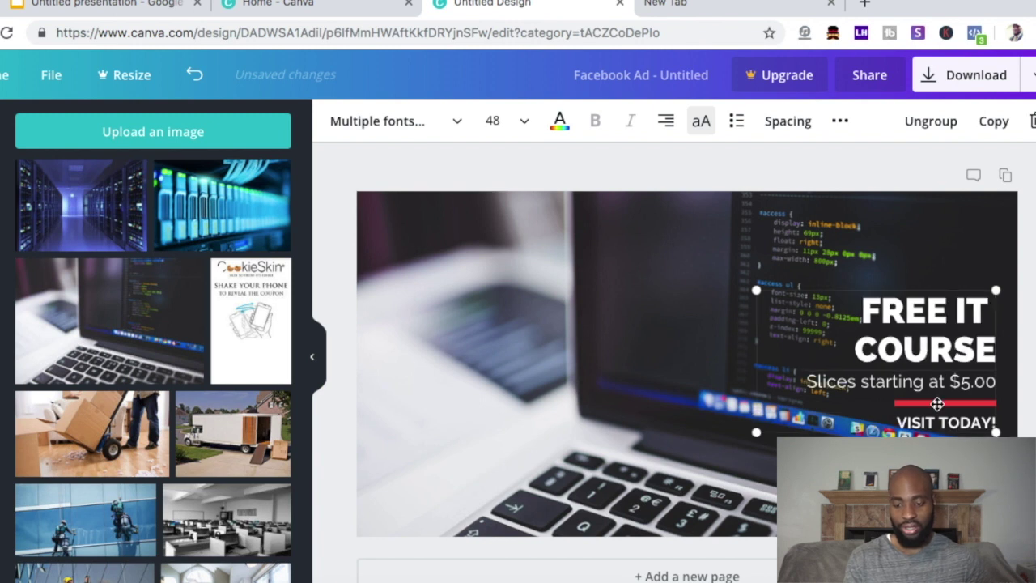
Shrink the text group to a headline size of about 34.9 and move it to the upper-left area of the laptop image.
{"action": "scroll", "coordinate": [939, 401], "scroll_direction": "down", "scroll_amount": 1}
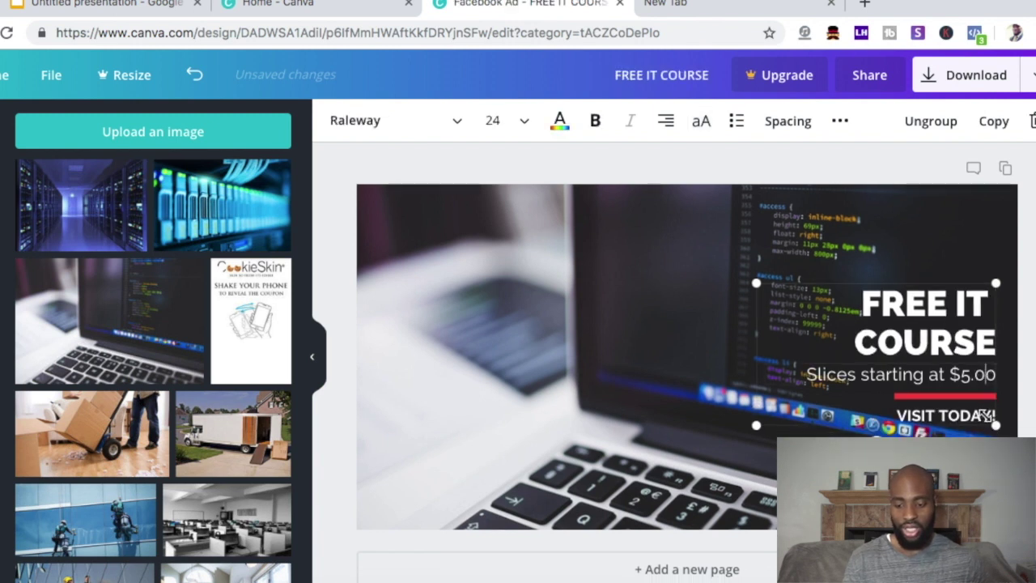
{"action": "left_click_drag", "start_coordinate": [987, 415], "coordinate": [938, 415]}
{"action": "left_click_drag", "start_coordinate": [757, 428], "coordinate": [821, 386]}
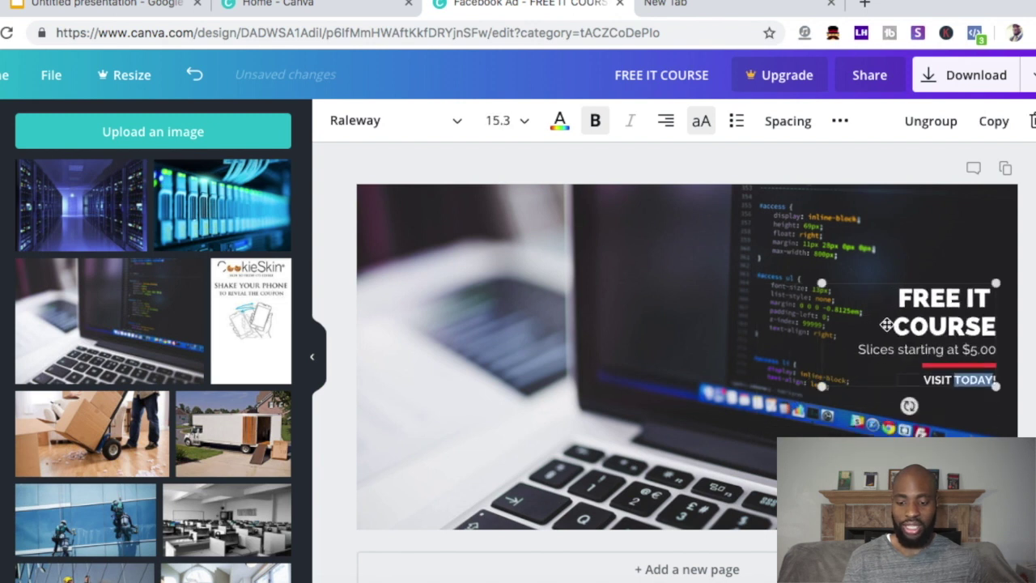
{"action": "left_click_drag", "start_coordinate": [890, 289], "coordinate": [413, 211]}
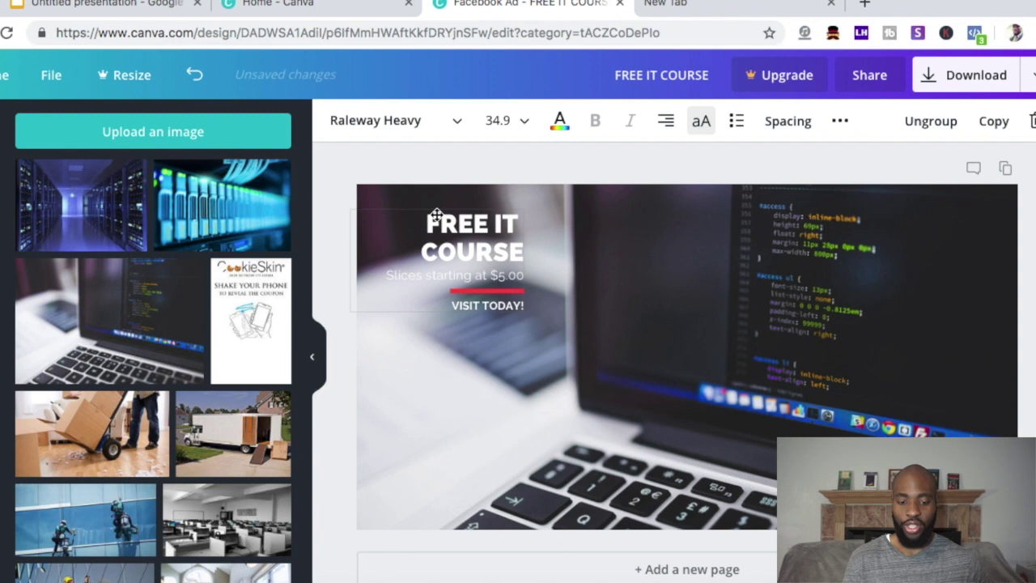
{"action": "left_click", "coordinate": [596, 457]}
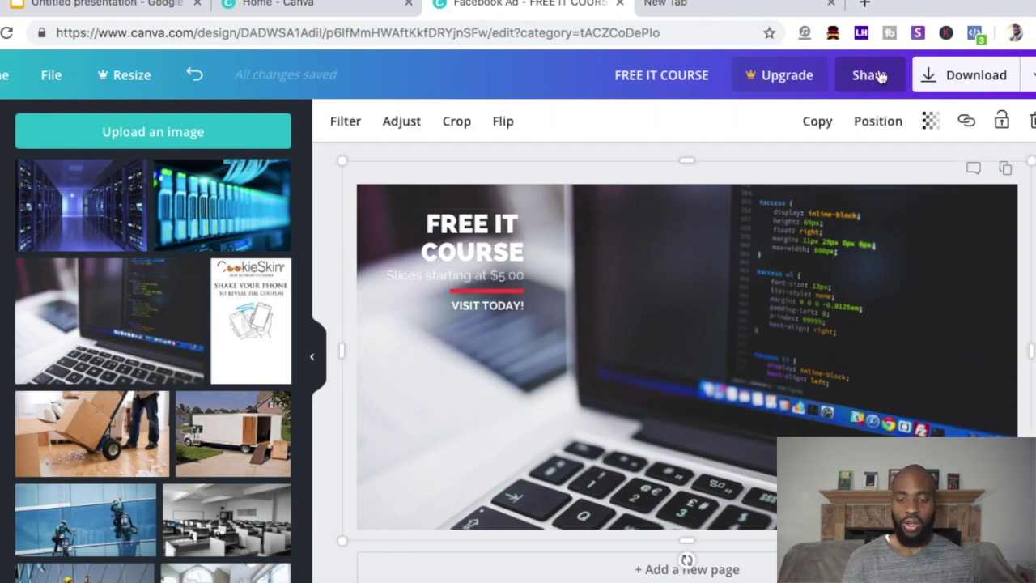
Examine the publishing options and file types offered for downloading the design, including PNG and JPG.
{"action": "left_click", "coordinate": [1032, 81]}
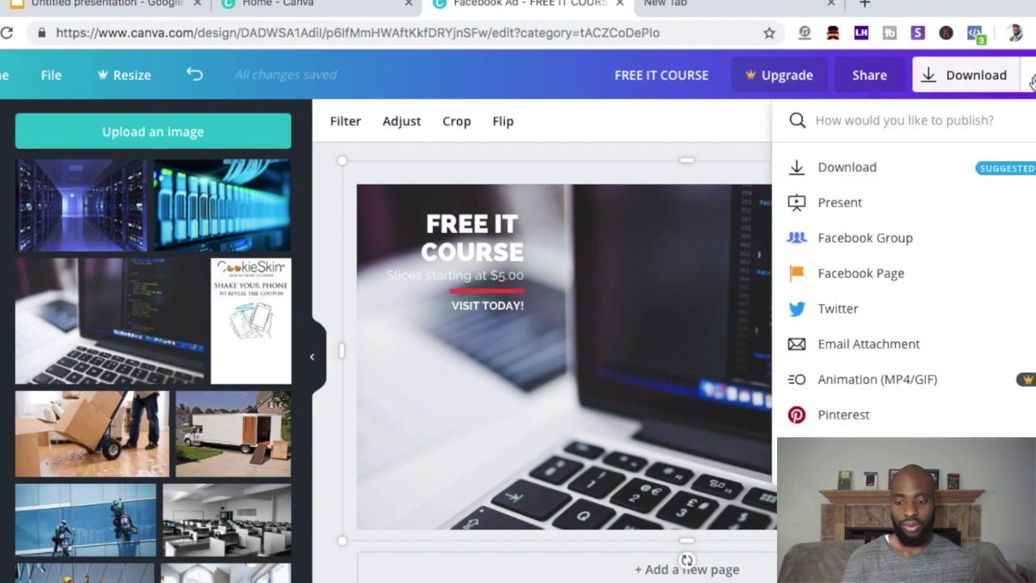
{"action": "left_click", "coordinate": [846, 167]}
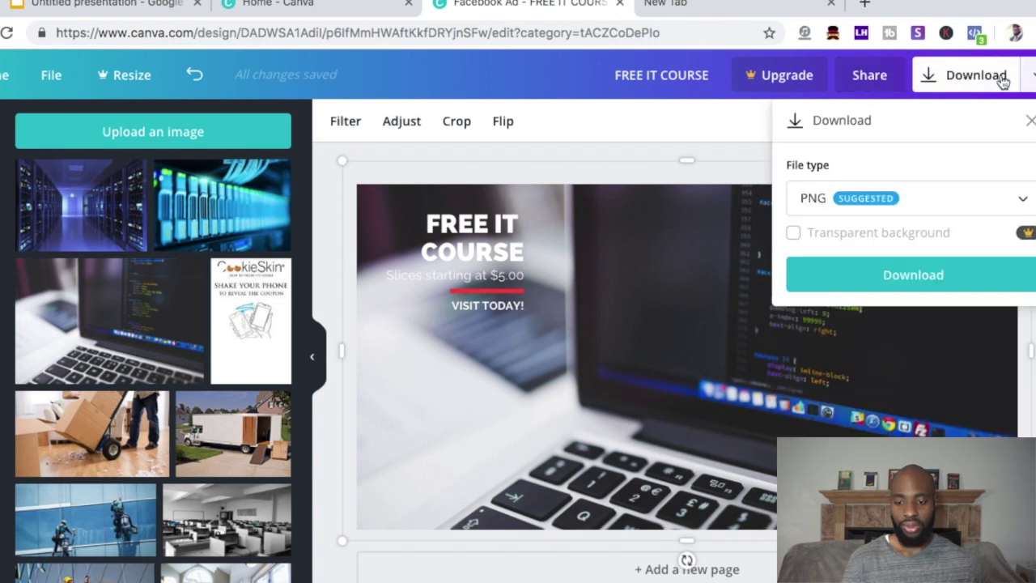
{"action": "left_click", "coordinate": [934, 198]}
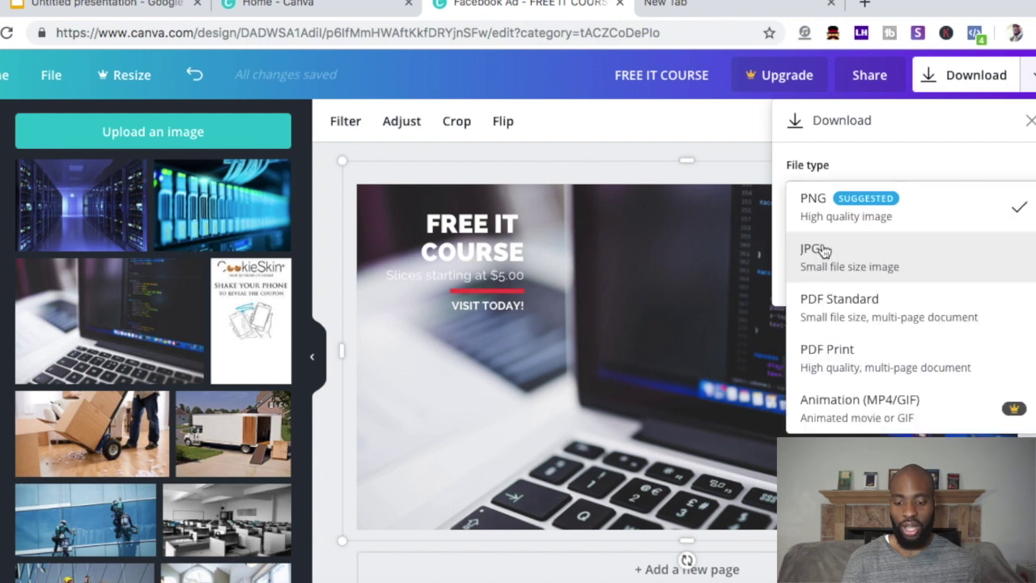
{"action": "left_click", "coordinate": [732, 142]}
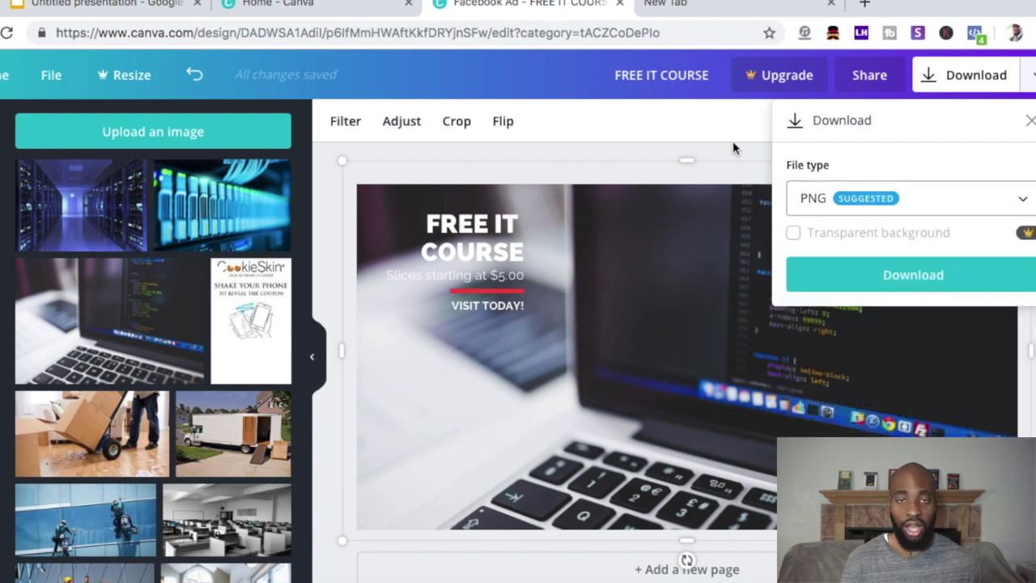
{"action": "left_click", "coordinate": [390, 148]}
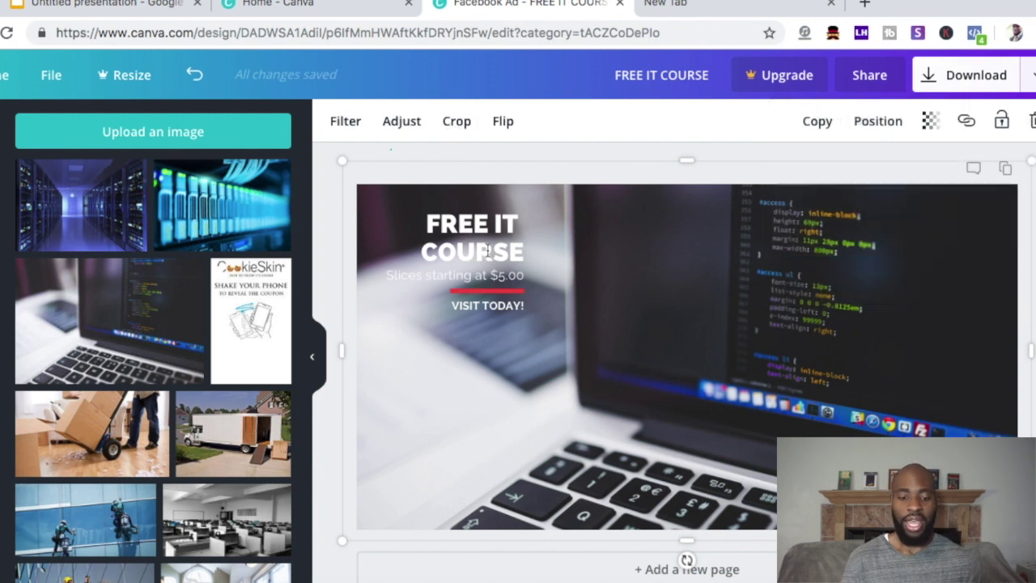
Apply the Bijou Pizza Place template to the page again and rename the design as pizza.
{"action": "left_click", "coordinate": [537, 315]}
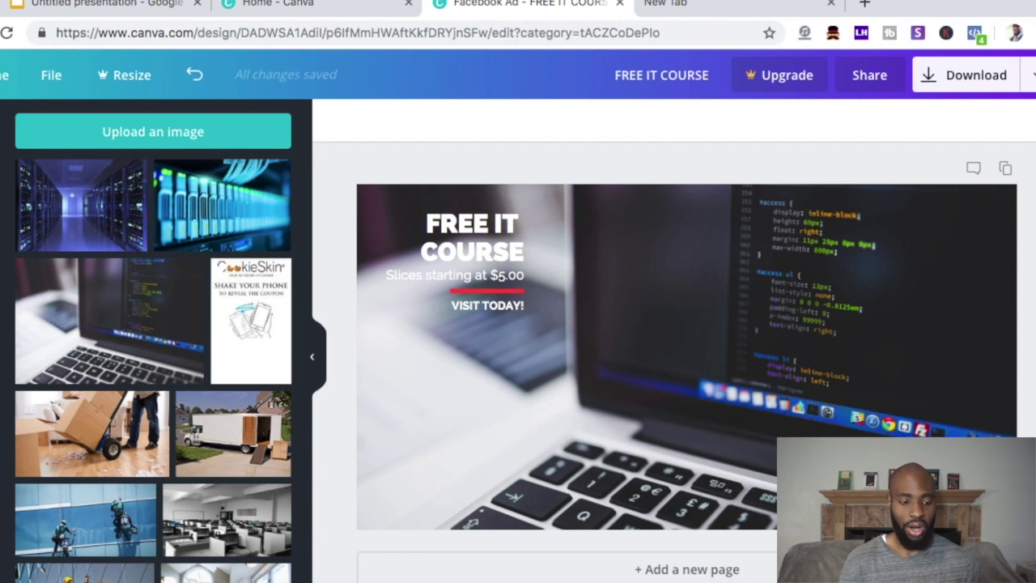
{"action": "left_click_drag", "start_coordinate": [146, 448], "coordinate": [561, 257]}
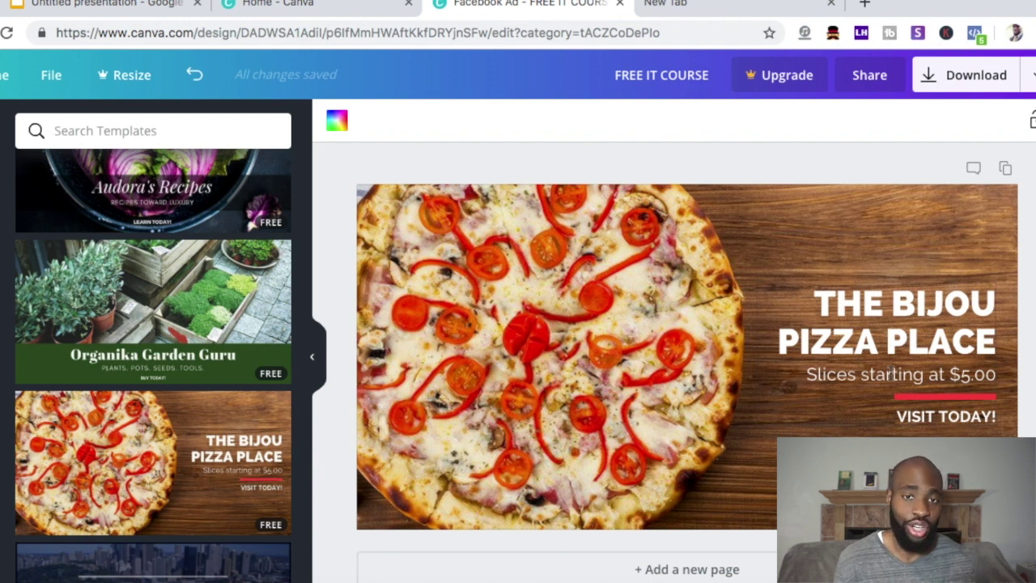
{"action": "left_click", "coordinate": [673, 71]}
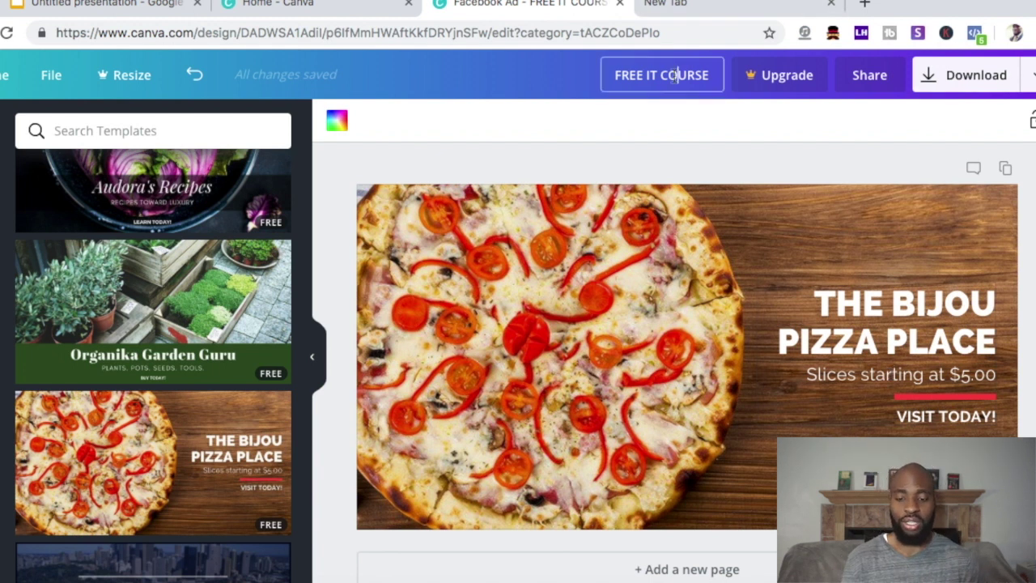
{"action": "type", "text": "pizza"}
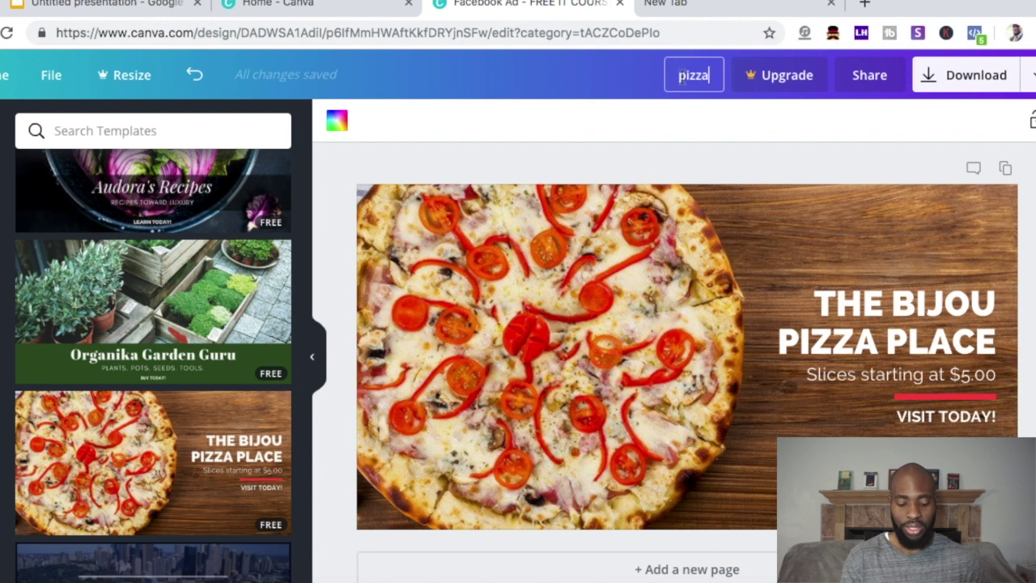
Download the pizza design as a JPG image.
{"action": "left_click", "coordinate": [936, 75]}
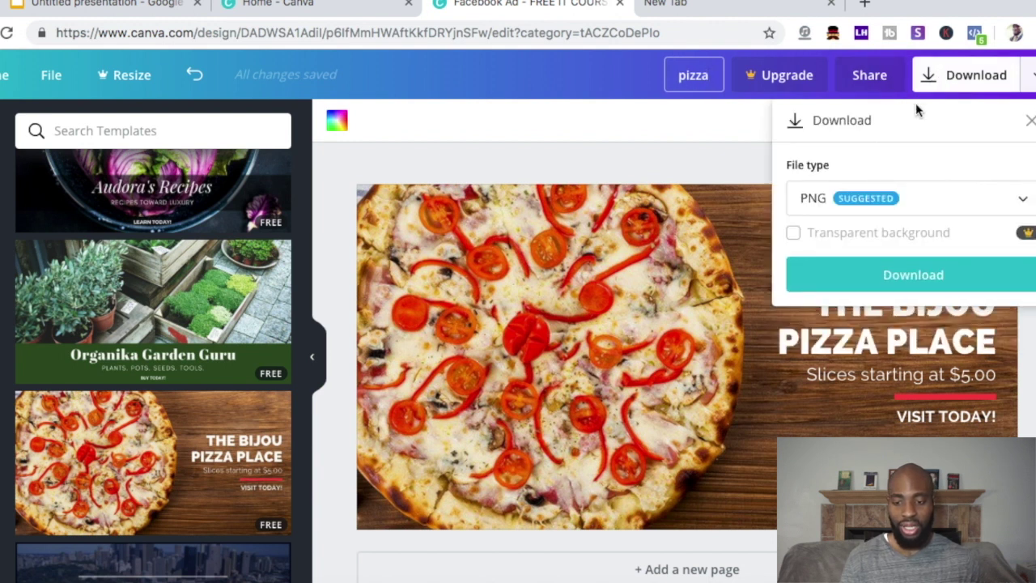
{"action": "left_click", "coordinate": [869, 202]}
{"action": "left_click", "coordinate": [841, 253]}
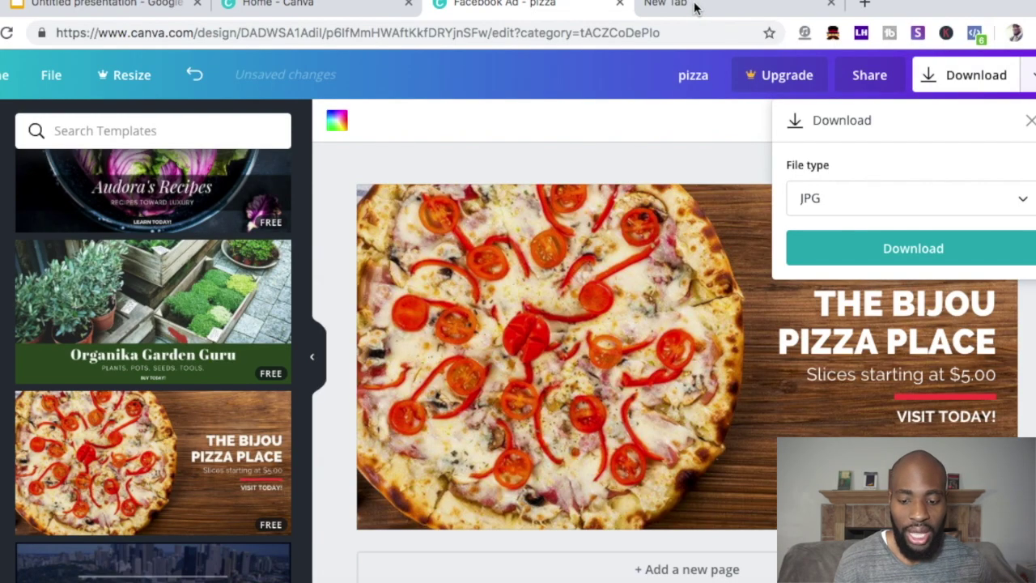
Search Google in the empty browser tab for "facebook image text tool" and open Facebook's Text Overlay Tool.
{"action": "left_click", "coordinate": [694, 6]}
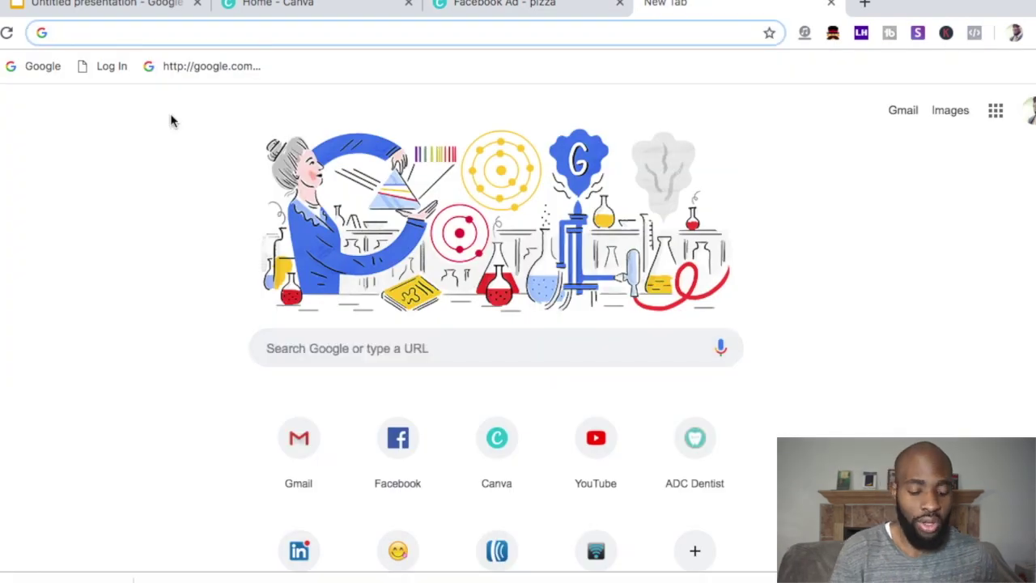
{"action": "type", "text": "facebook "}
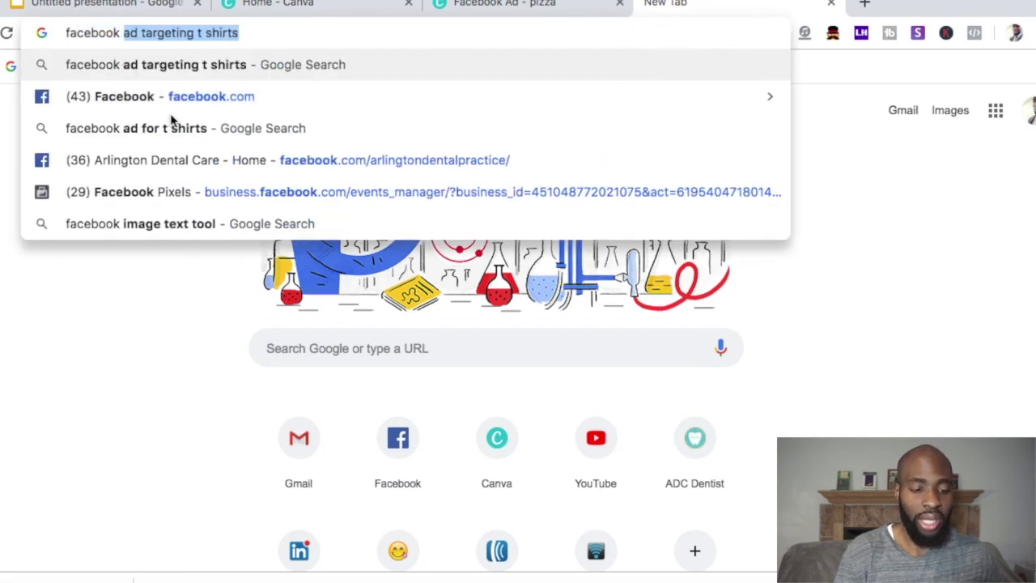
{"action": "type", "text": "image text tool"}
{"action": "key", "text": "Return"}
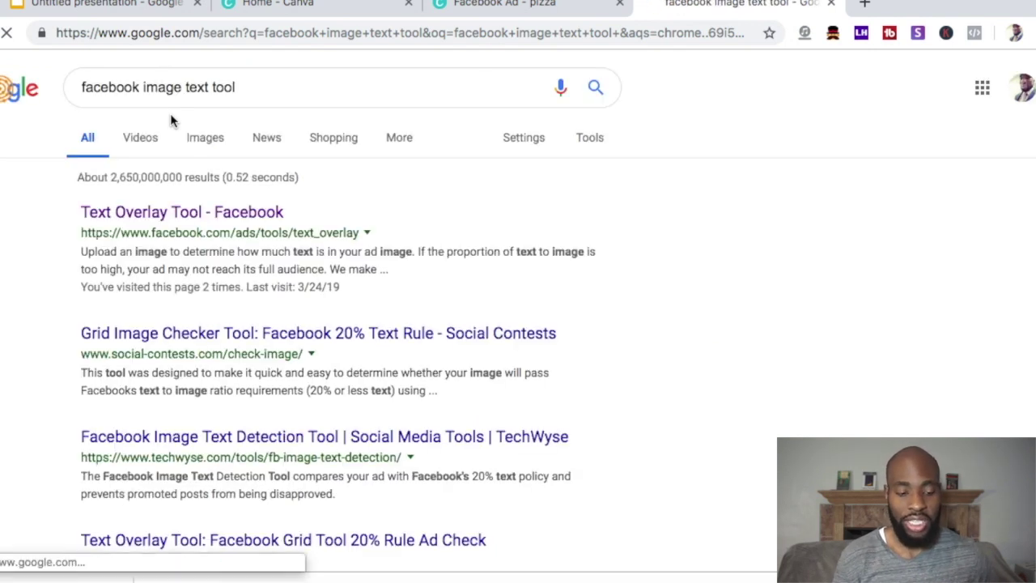
{"action": "left_click", "coordinate": [206, 221]}
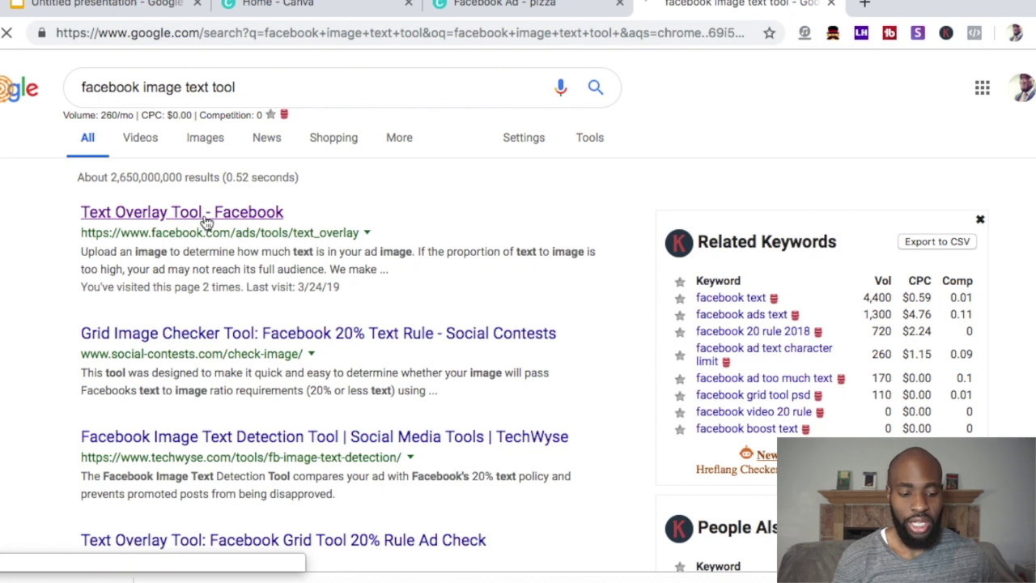